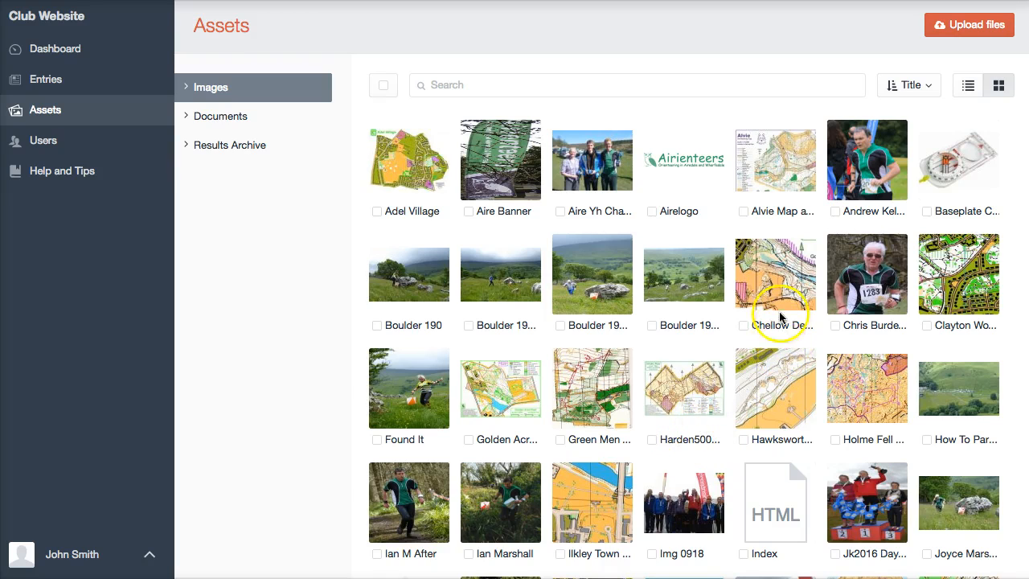
# Compare the list and thumbnail views of the Images assets, and look through the logos, map-images and 2016 folders
pyautogui.click(969, 90)
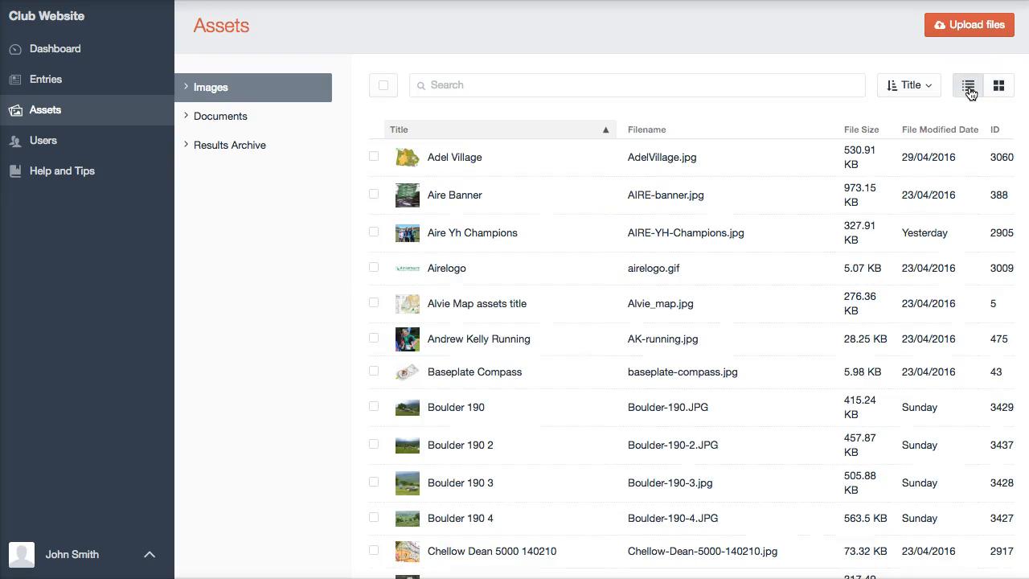
pyautogui.click(999, 86)
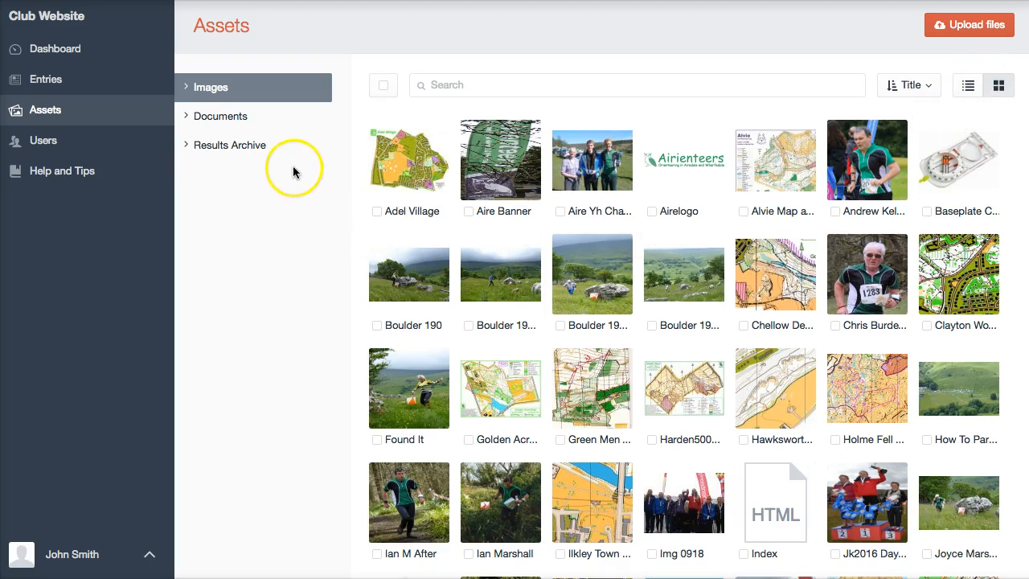
pyautogui.click(186, 89)
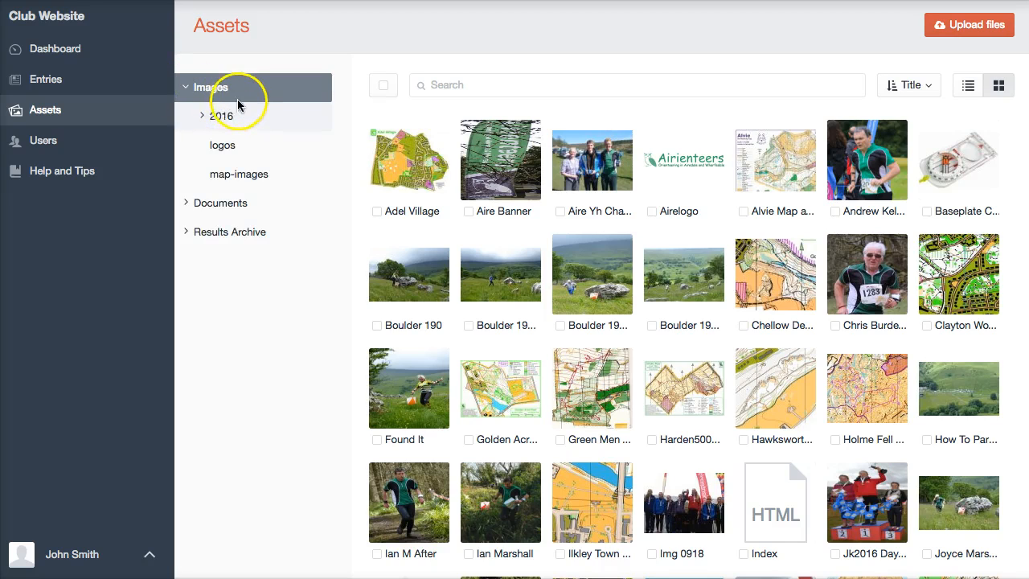
pyautogui.click(224, 146)
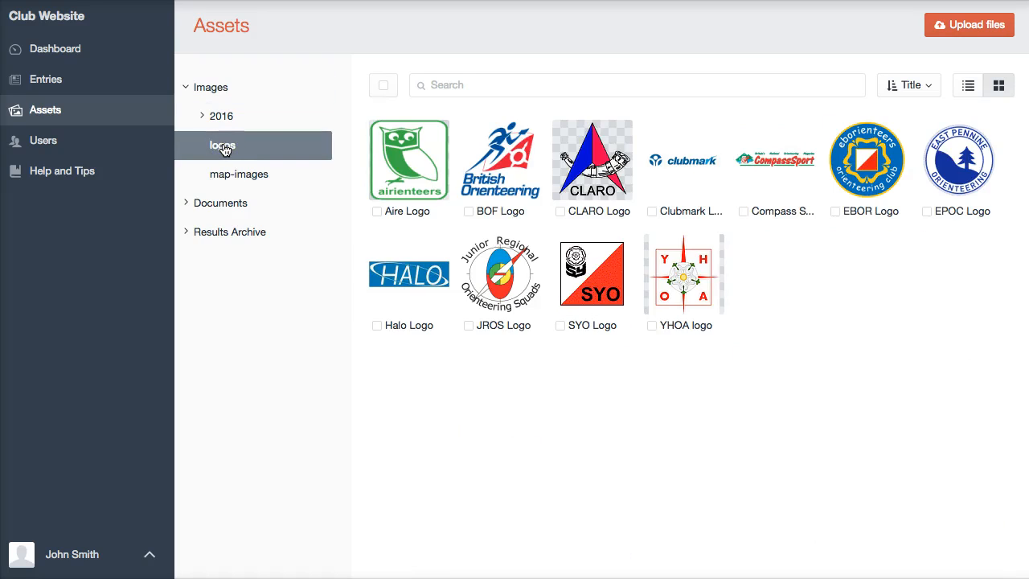
pyautogui.click(236, 177)
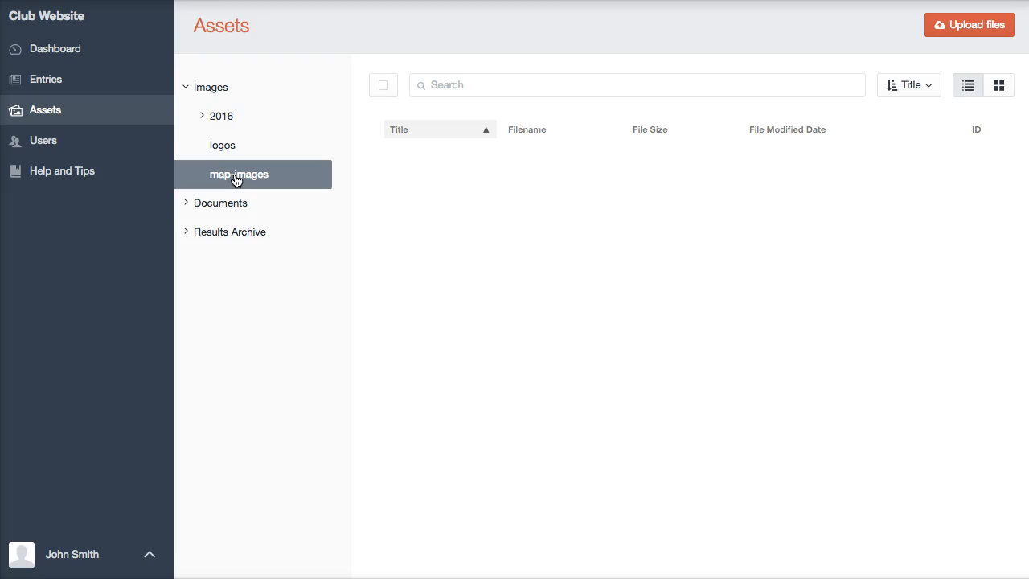
pyautogui.click(228, 118)
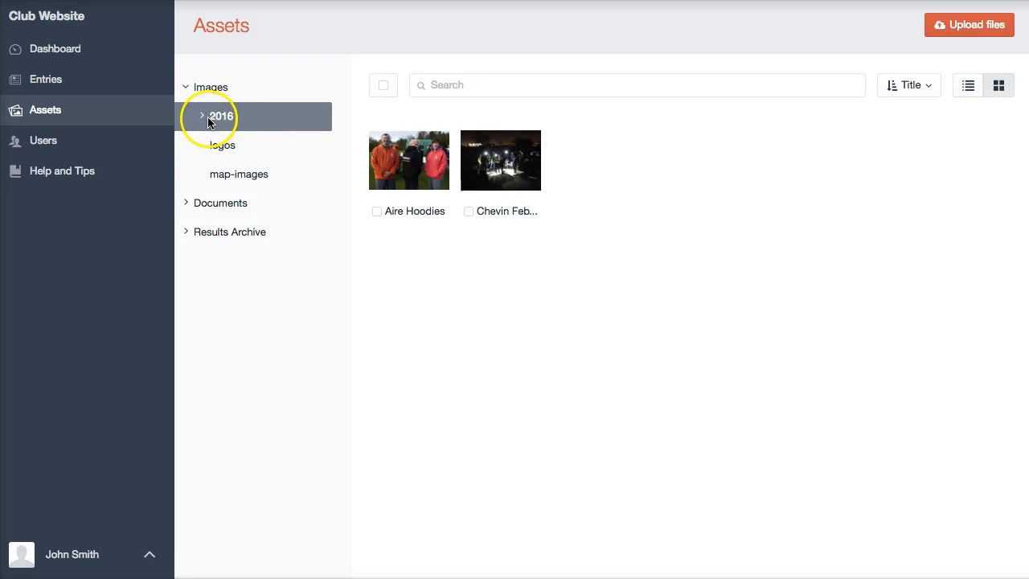
# Examine the contents of each subfolder of the 2016 images folder, starting with example-news-entry, and collapse 2016 again
pyautogui.click(202, 117)
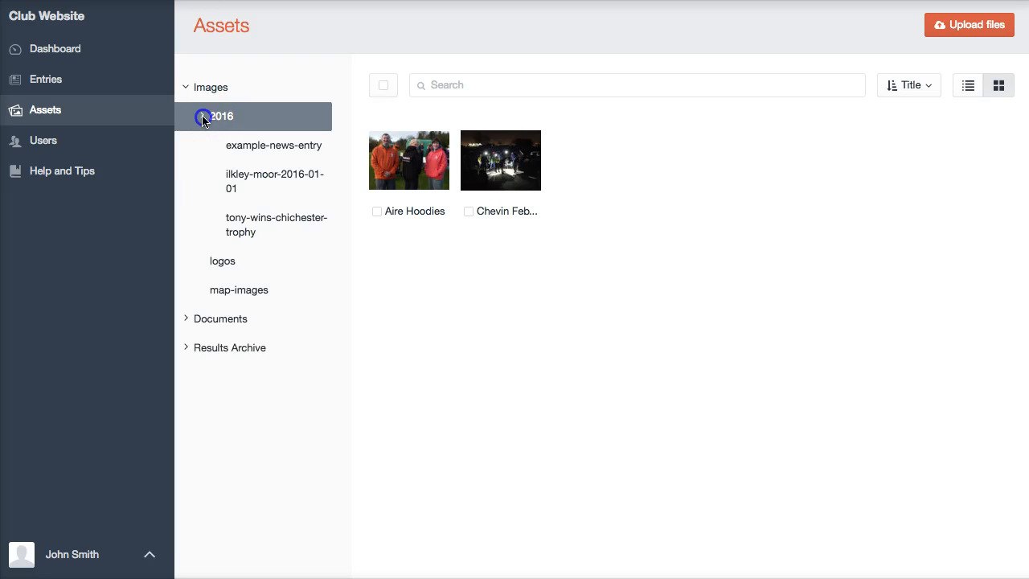
pyautogui.click(263, 150)
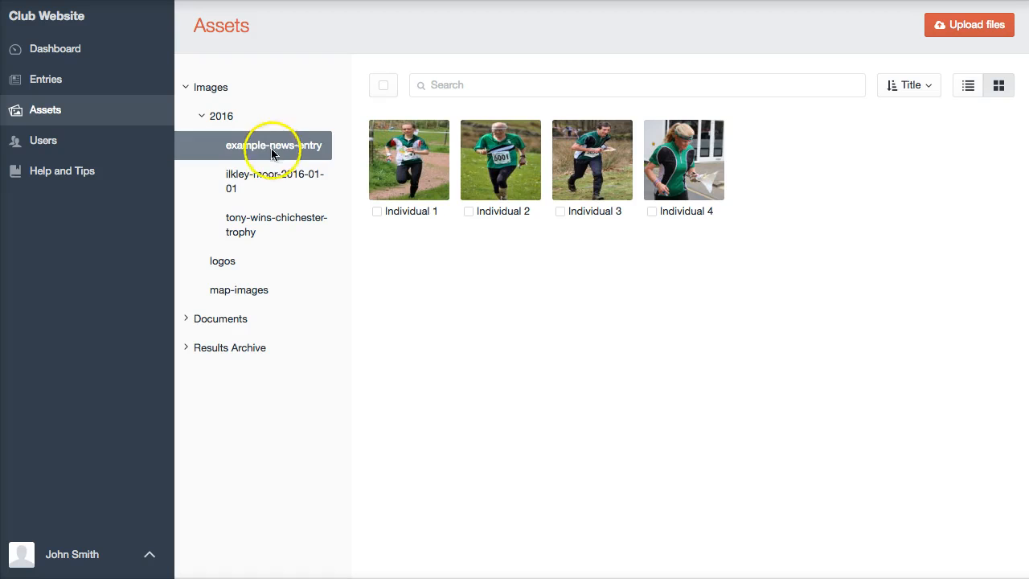
pyautogui.click(251, 179)
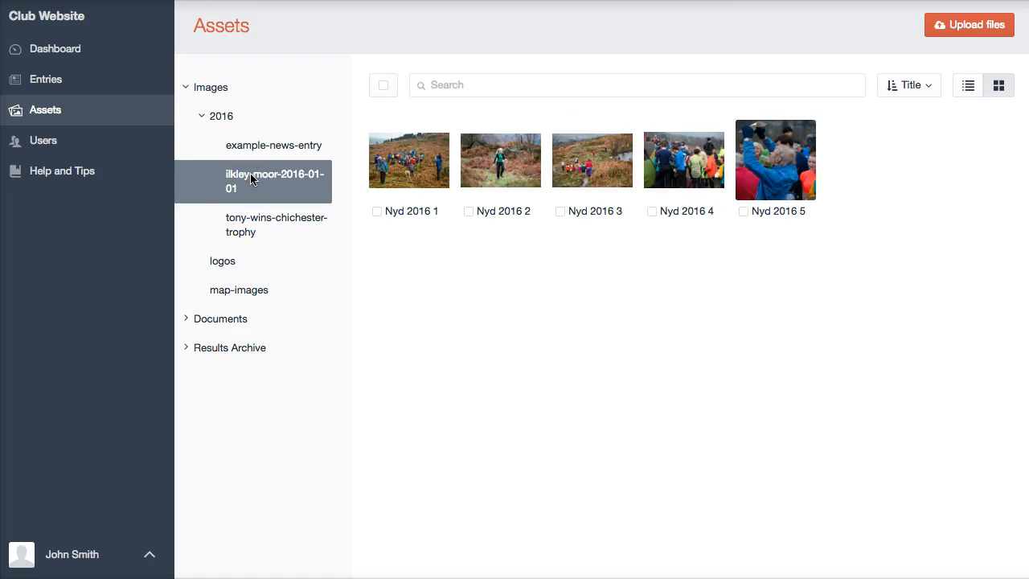
pyautogui.click(259, 215)
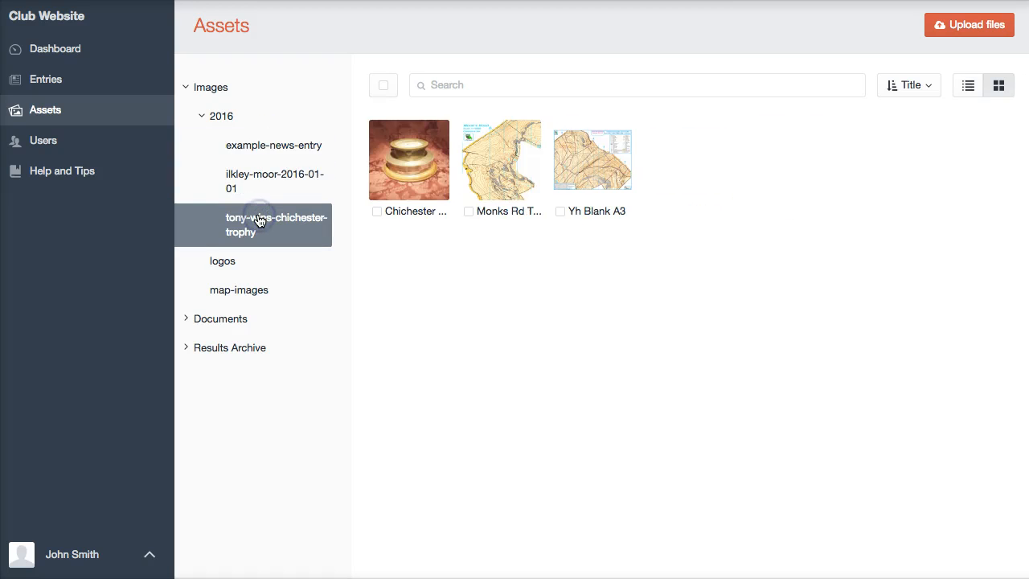
pyautogui.click(204, 114)
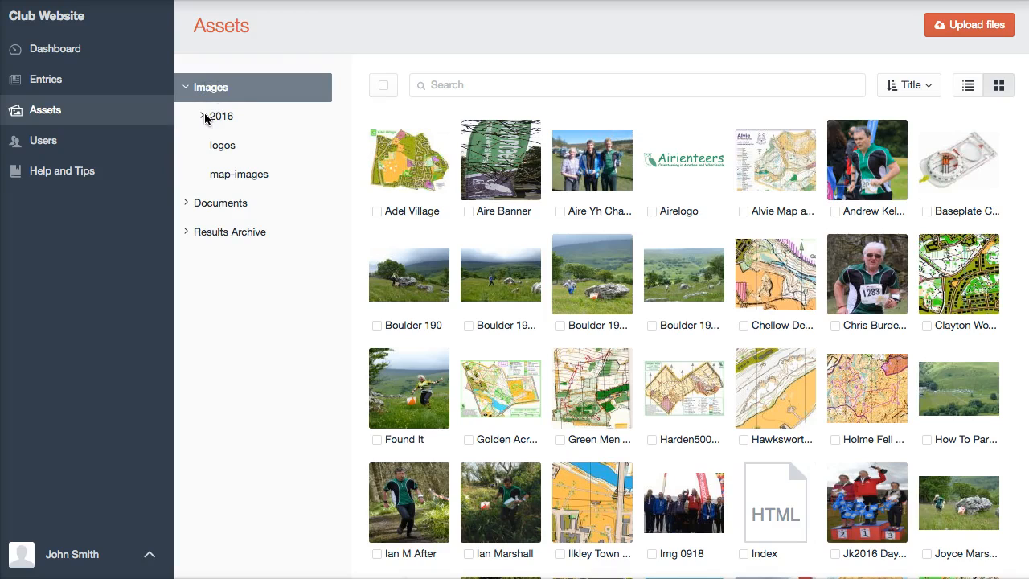
# Create a subfolder named test inside the 2016 images folder
pyautogui.click(220, 118)
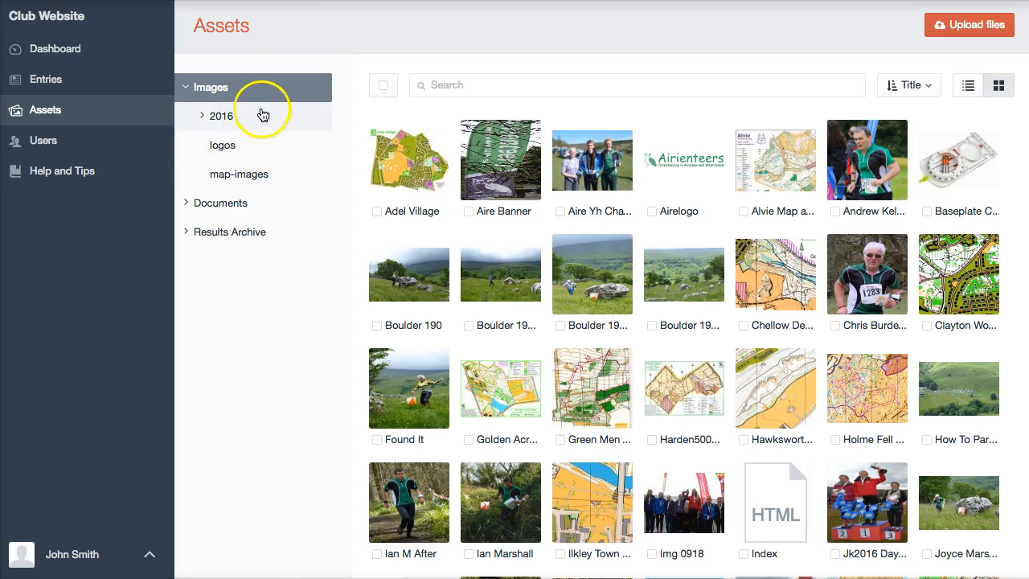
pyautogui.click(206, 118)
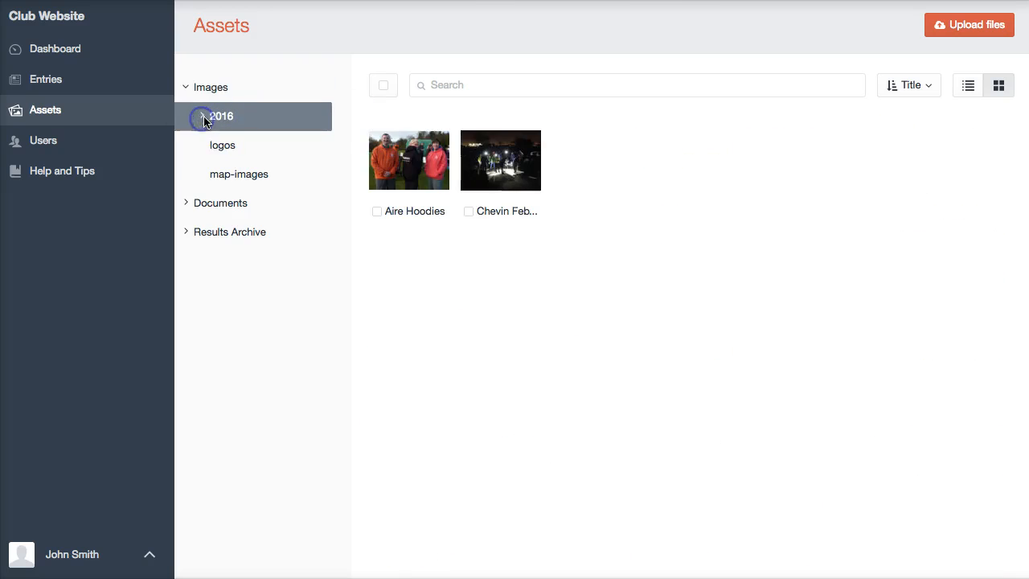
pyautogui.click(202, 117)
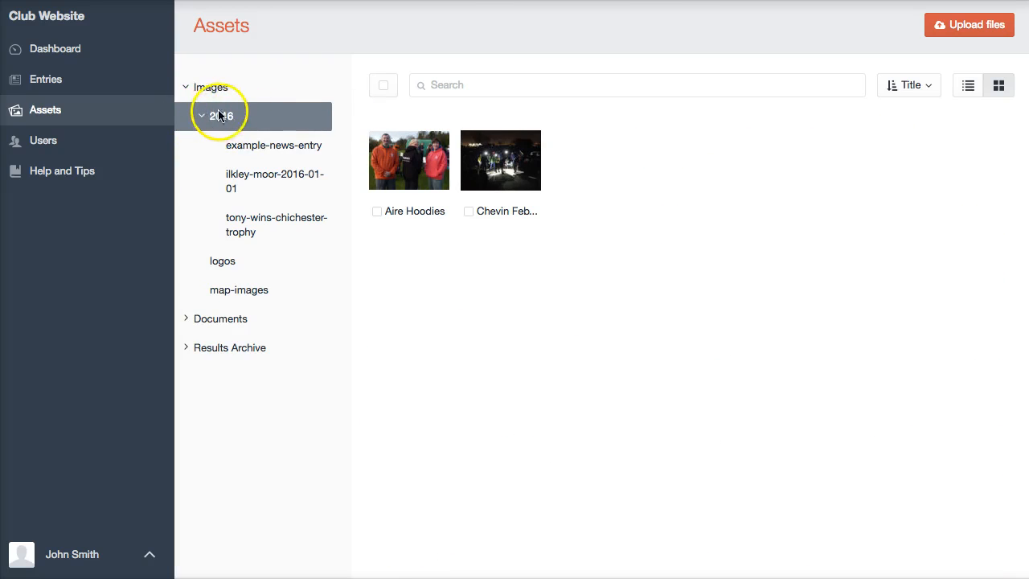
pyautogui.rightClick(222, 118)
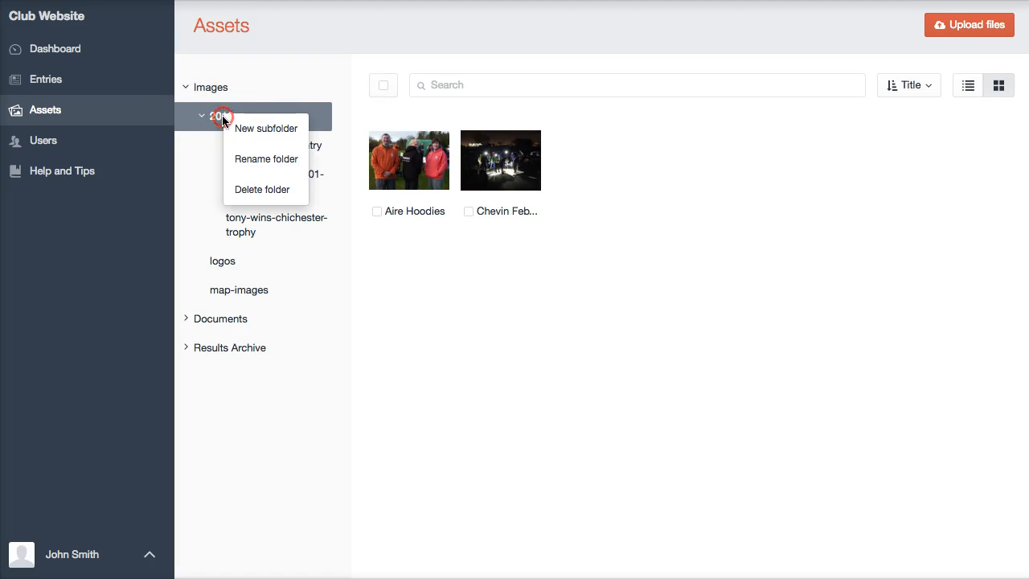
pyautogui.click(267, 130)
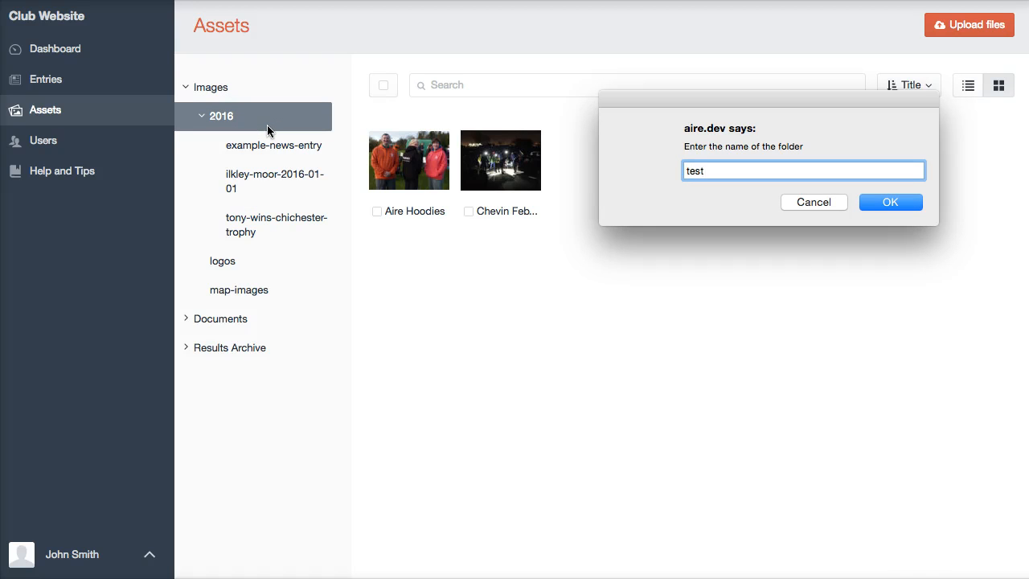
pyautogui.click(884, 202)
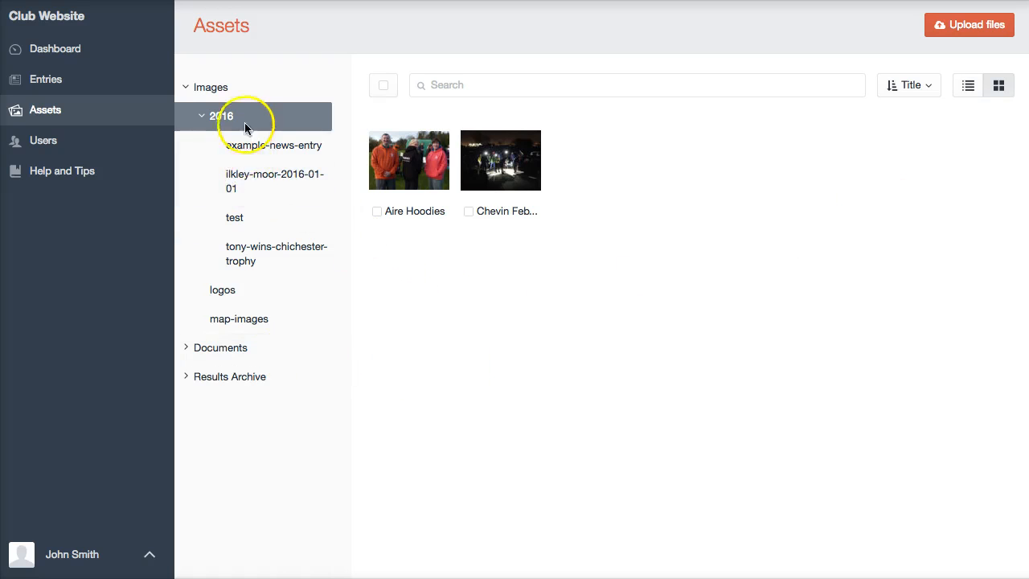
# Open the test folder and view the file chooser for uploads, leaving it without choosing a file
pyautogui.click(238, 223)
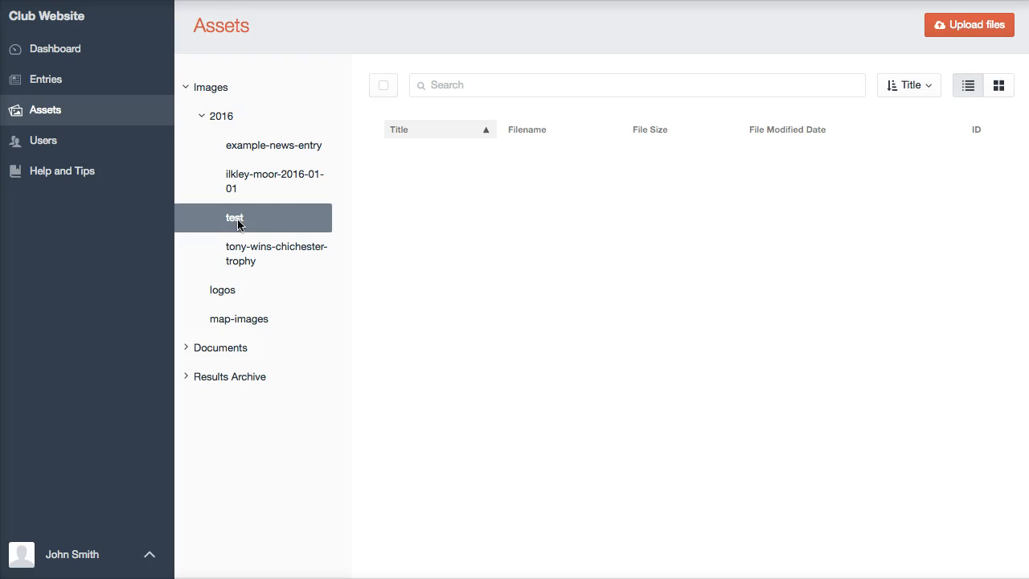
pyautogui.click(965, 29)
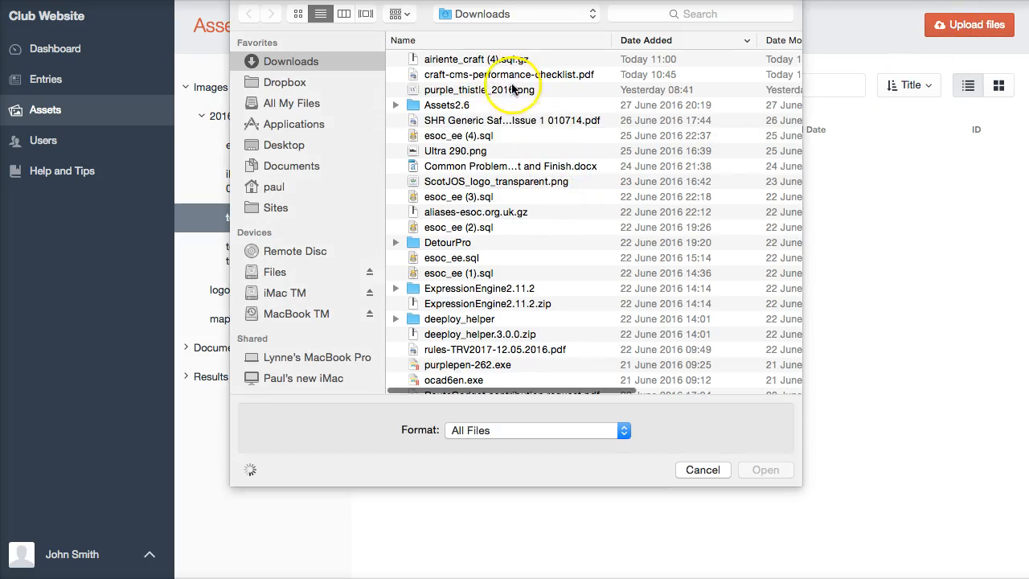
pyautogui.click(706, 471)
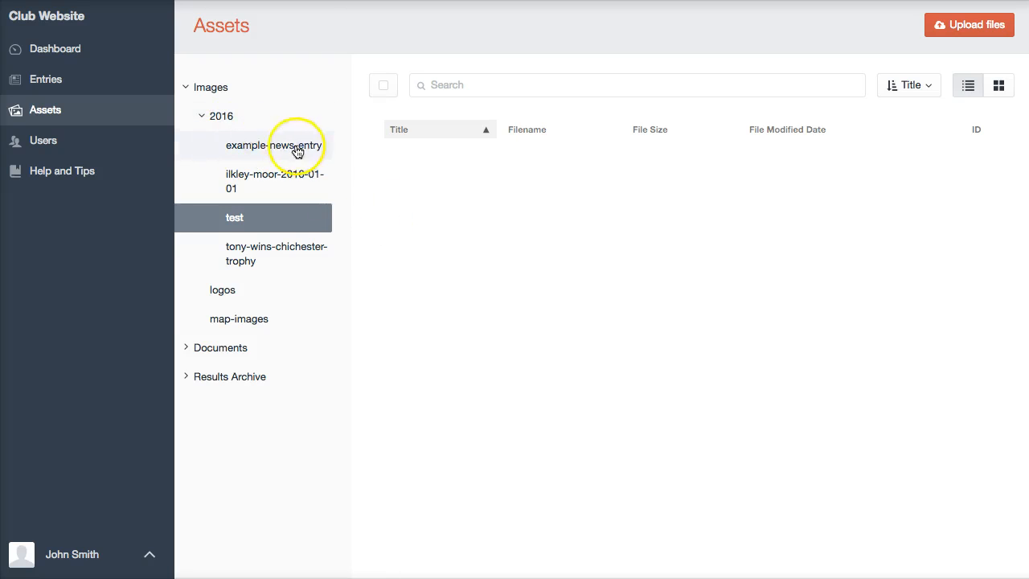
# Move the four Boulder 190 images from the Images folder into the test folder and show that folder as thumbnails
pyautogui.click(216, 95)
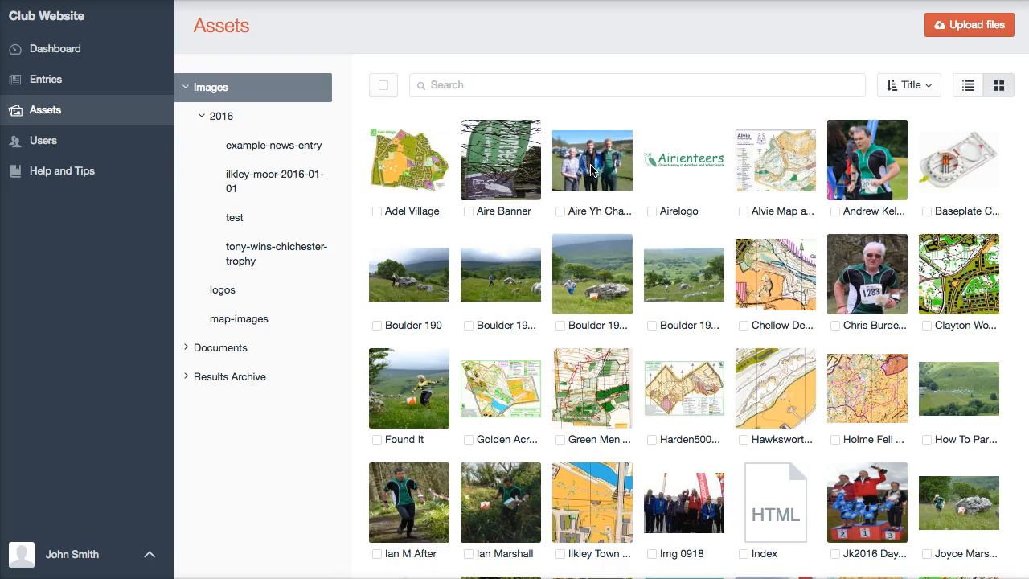
pyautogui.click(408, 272)
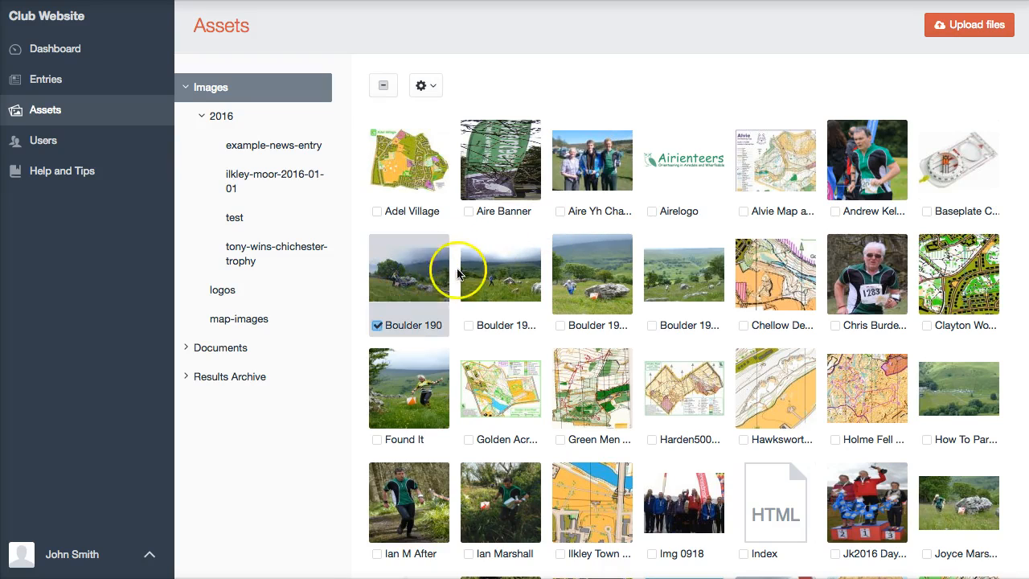
pyautogui.click(488, 286)
pyautogui.click(565, 285)
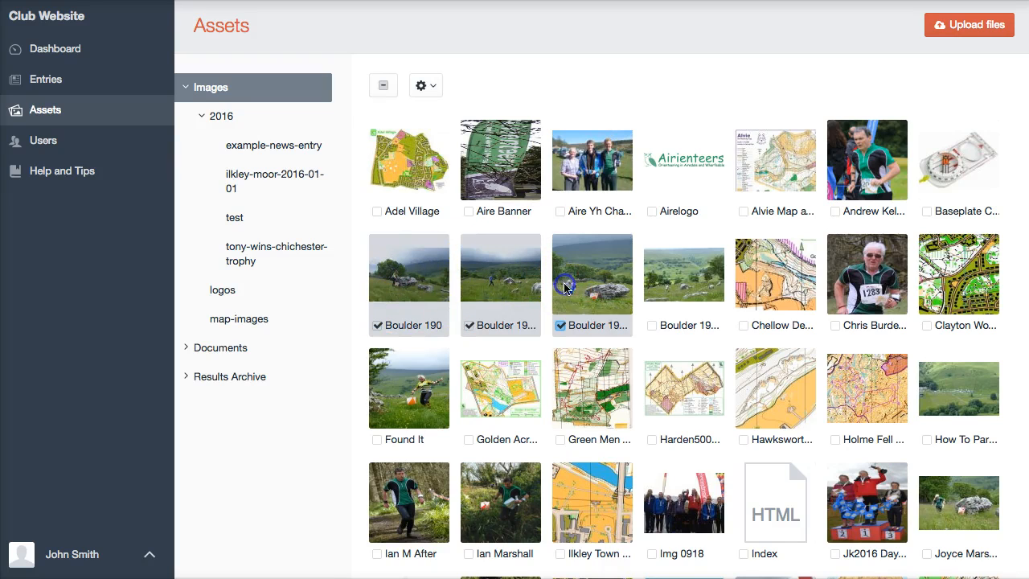
pyautogui.click(665, 279)
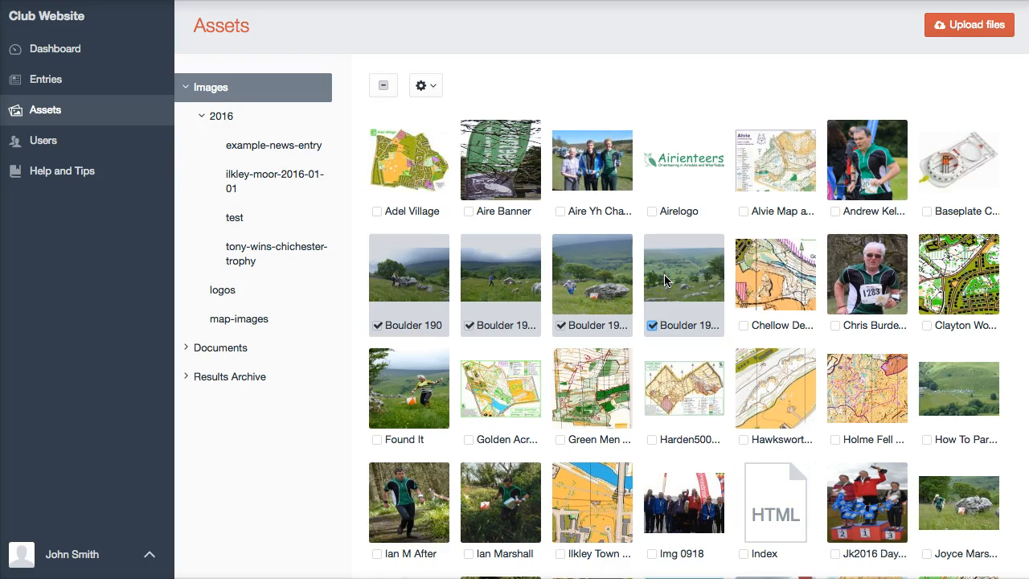
pyautogui.moveTo(409, 269); pyautogui.dragTo(261, 230)
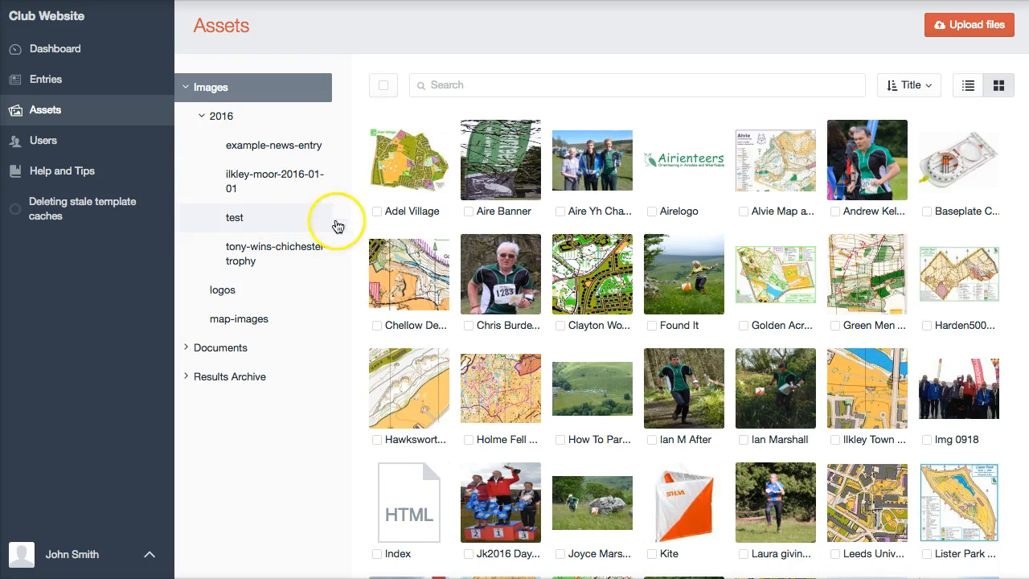
pyautogui.click(236, 218)
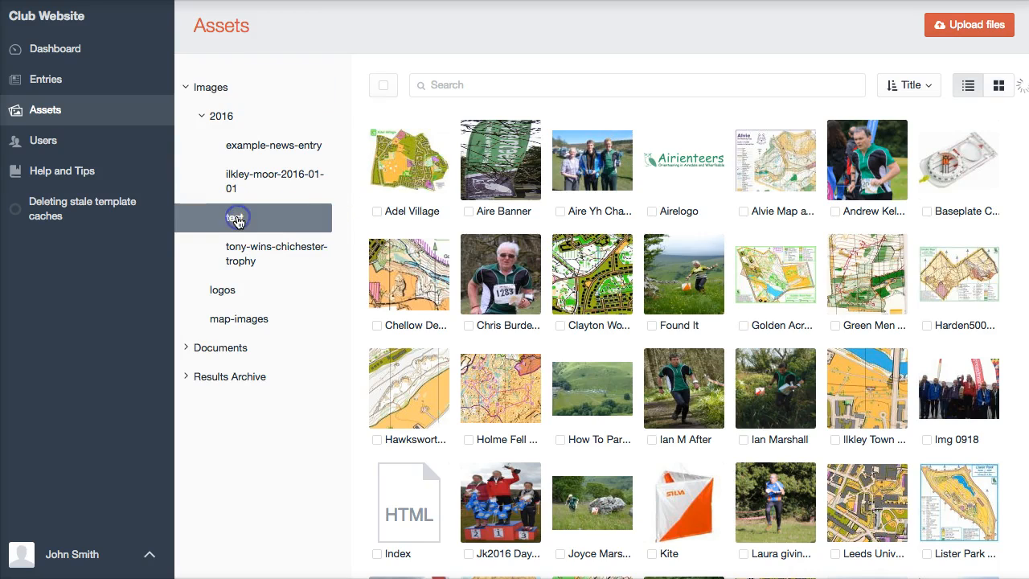
pyautogui.click(996, 86)
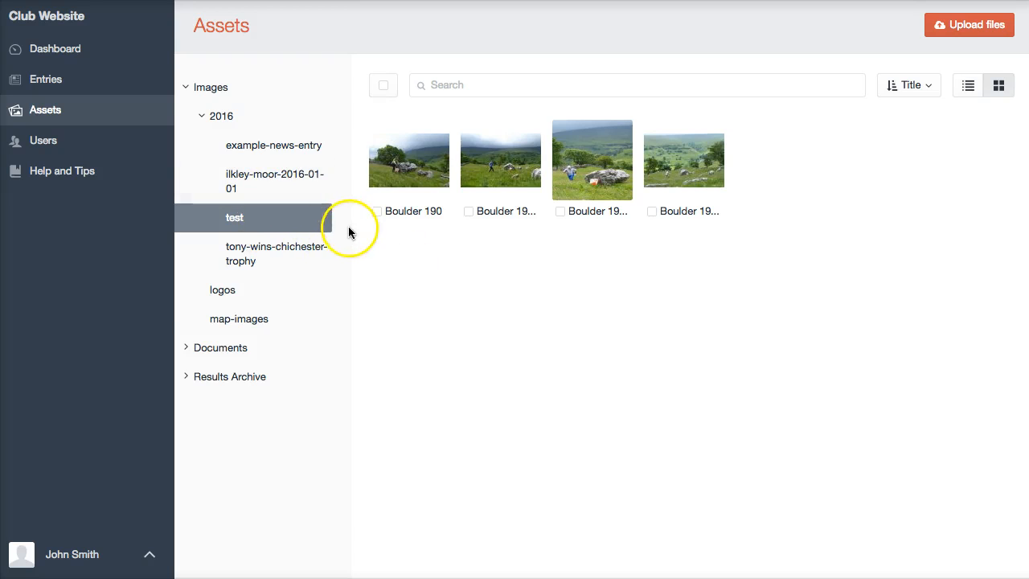
# Open the Boulder 190 image in the test folder for cropping
pyautogui.click(407, 163)
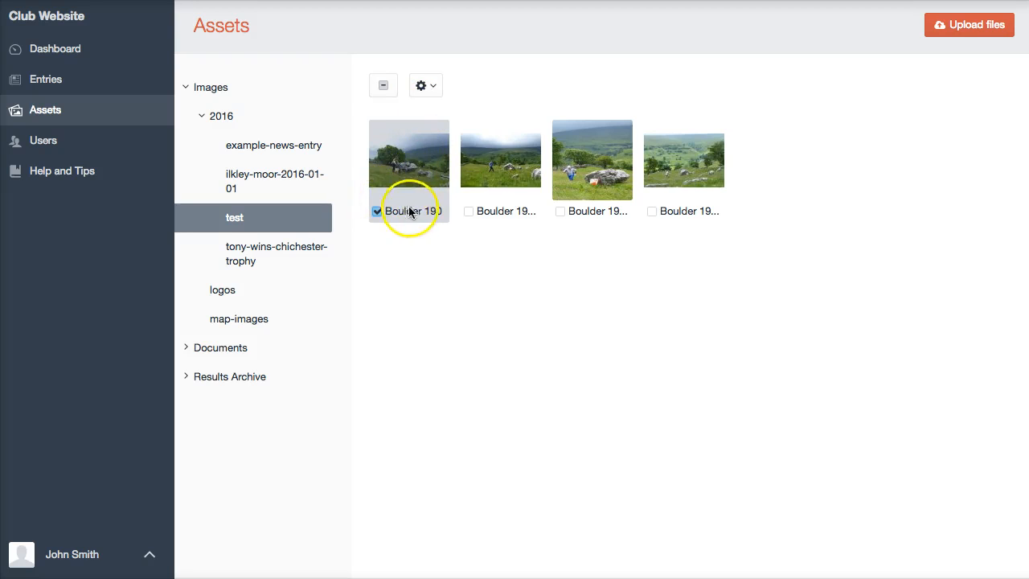
pyautogui.click(434, 88)
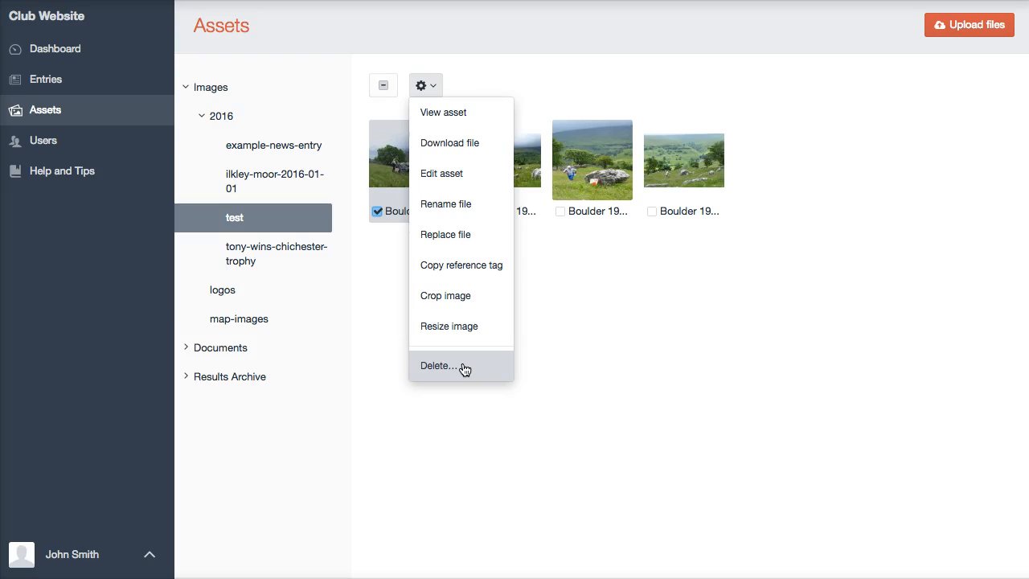
pyautogui.click(454, 298)
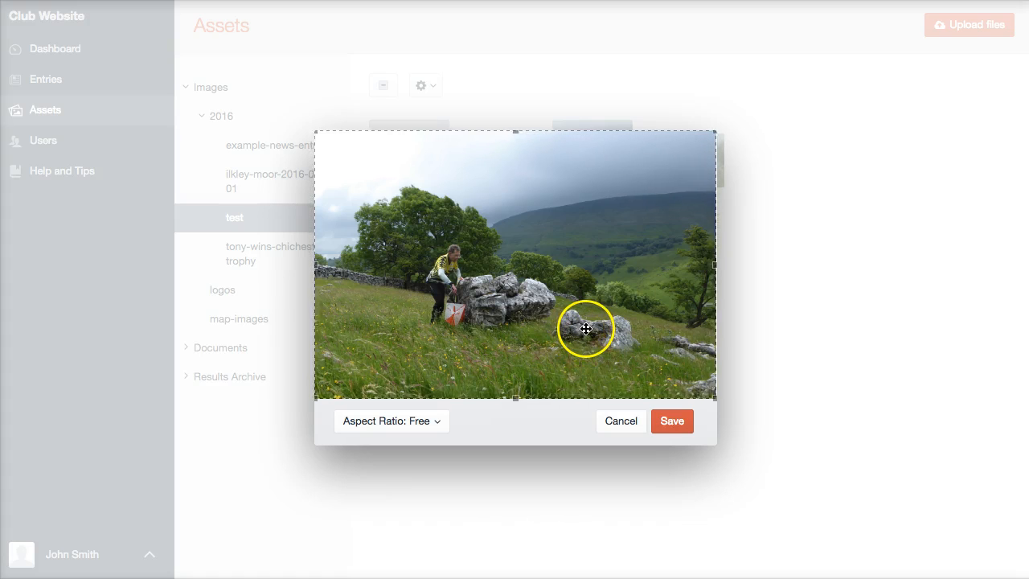
# Try out the crop area with the Free and Square aspect ratios
pyautogui.moveTo(715, 396)
pyautogui.mouseDown()
pyautogui.moveTo(664, 364)
pyautogui.moveTo(602, 361)
pyautogui.moveTo(443, 285)
pyautogui.moveTo(591, 370)
pyautogui.moveTo(627, 367)
pyautogui.moveTo(714, 395)
pyautogui.mouseUp()
pyautogui.click(438, 423)
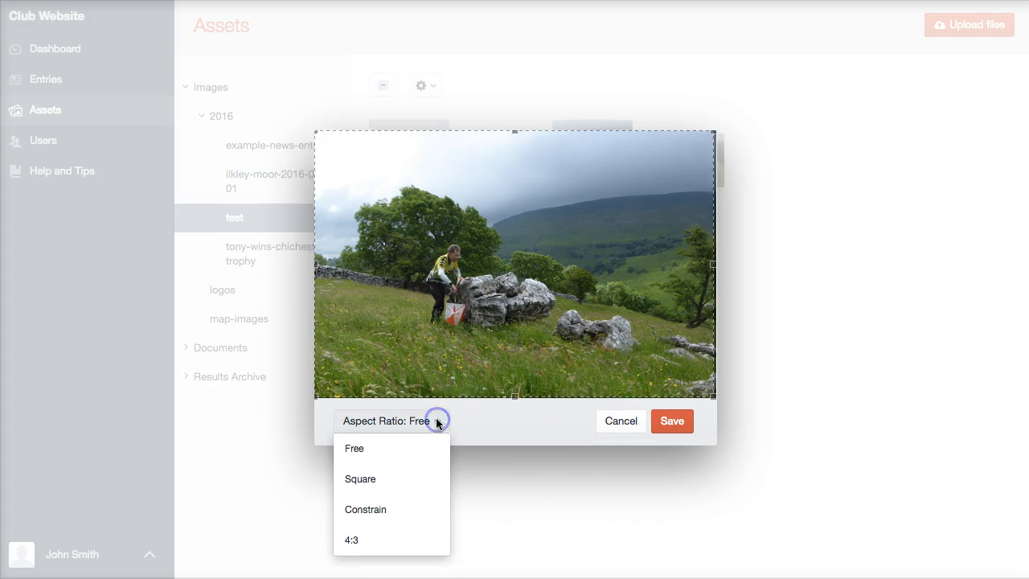
pyautogui.click(377, 478)
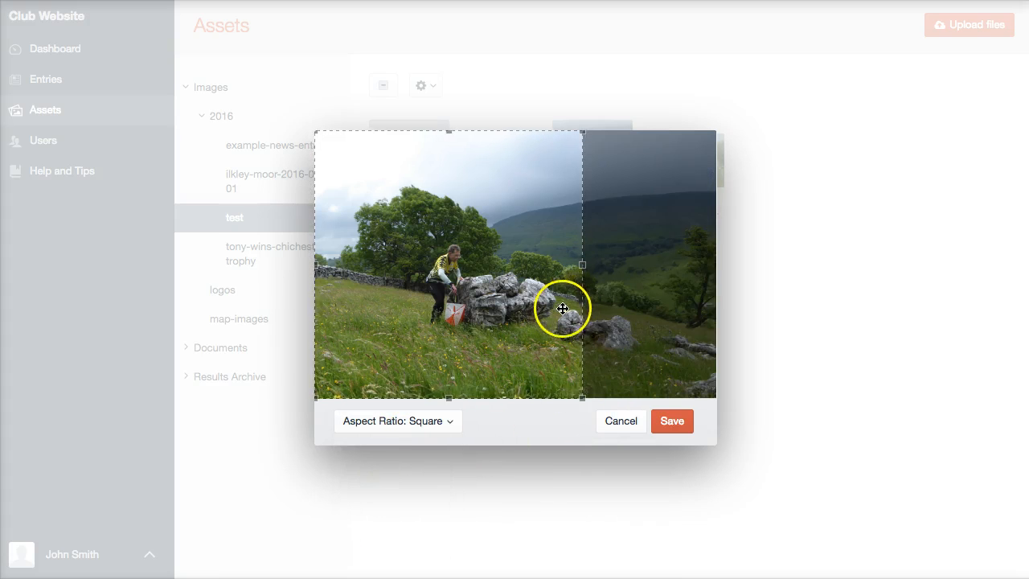
pyautogui.moveTo(583, 398)
pyautogui.mouseDown()
pyautogui.moveTo(486, 289)
pyautogui.moveTo(565, 381)
pyautogui.moveTo(608, 333)
pyautogui.moveTo(582, 395)
pyautogui.mouseUp()
# Set the crop aspect ratio to Constrain and frame the orienteer and the boulders, trimming all four sides of the image
pyautogui.click(450, 418)
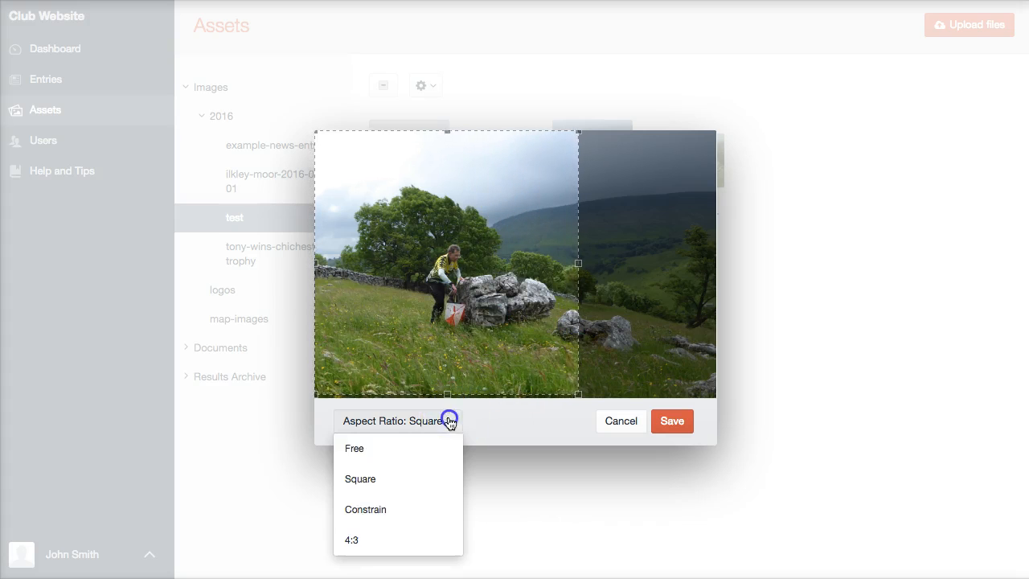
pyautogui.click(385, 509)
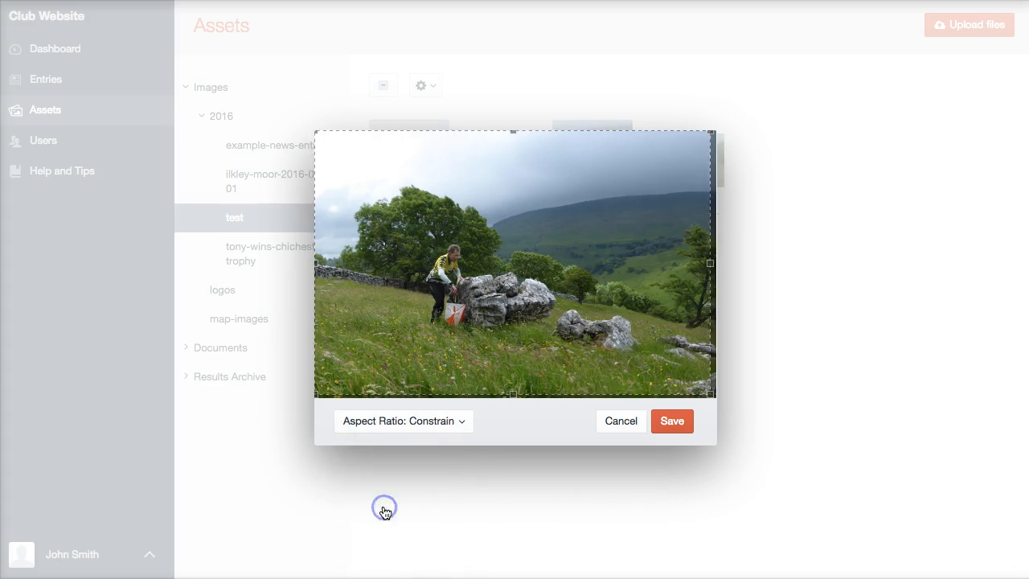
pyautogui.moveTo(702, 395); pyautogui.dragTo(650, 342)
pyautogui.moveTo(583, 354); pyautogui.dragTo(618, 332)
pyautogui.moveTo(449, 211); pyautogui.dragTo(477, 231)
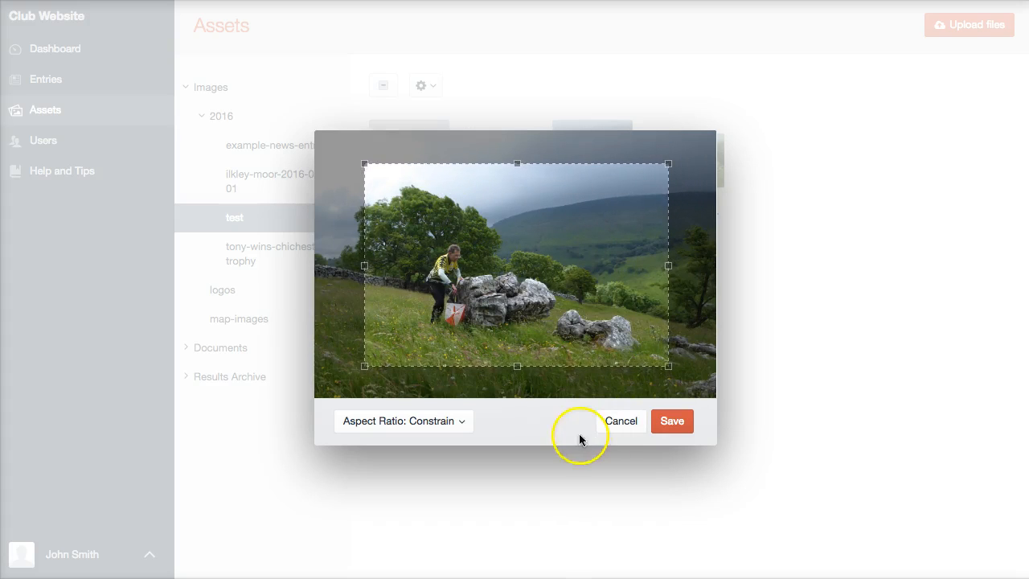
# Try out the 4:3 aspect ratio on the crop area
pyautogui.click(460, 420)
pyautogui.click(363, 542)
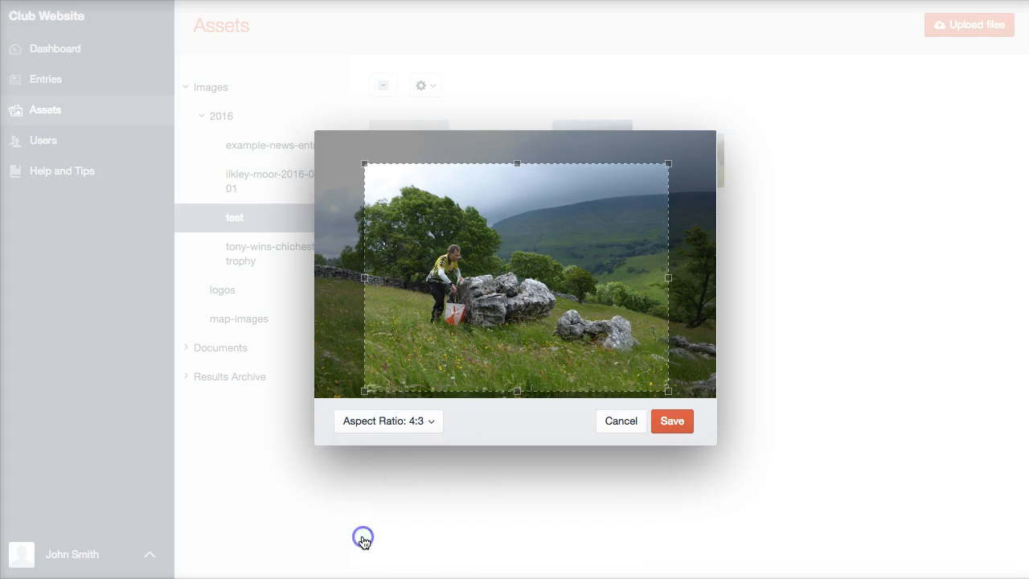
# Crop the image with the Square aspect ratio, tightly framing the orienteer and the large boulders beside him, and save it
pyautogui.click(429, 421)
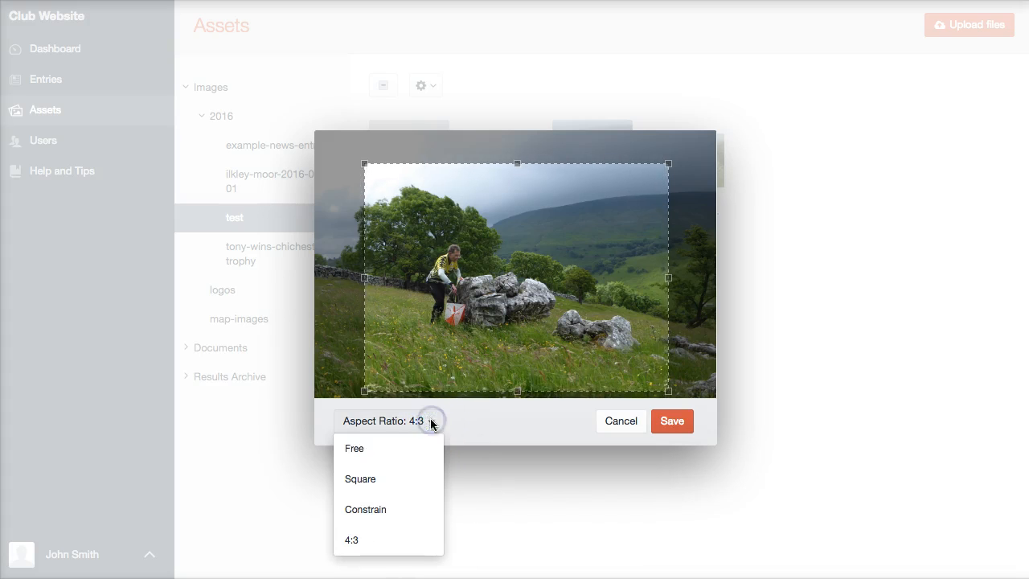
pyautogui.click(363, 477)
pyautogui.moveTo(487, 315); pyautogui.dragTo(463, 305)
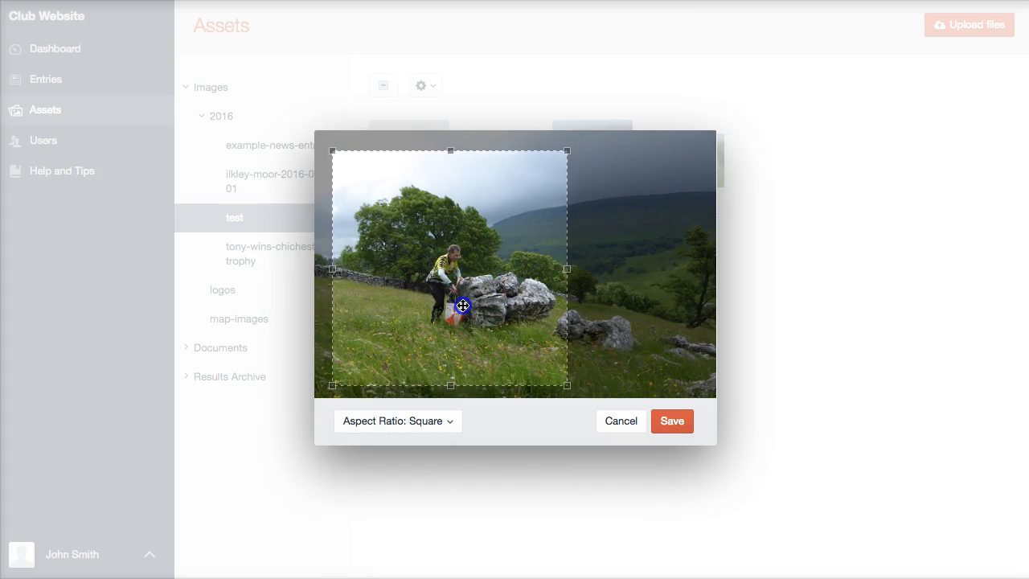
pyautogui.moveTo(331, 151); pyautogui.dragTo(386, 204)
pyautogui.moveTo(568, 383); pyautogui.dragTo(533, 358)
pyautogui.moveTo(484, 314); pyautogui.dragTo(502, 326)
pyautogui.click(686, 410)
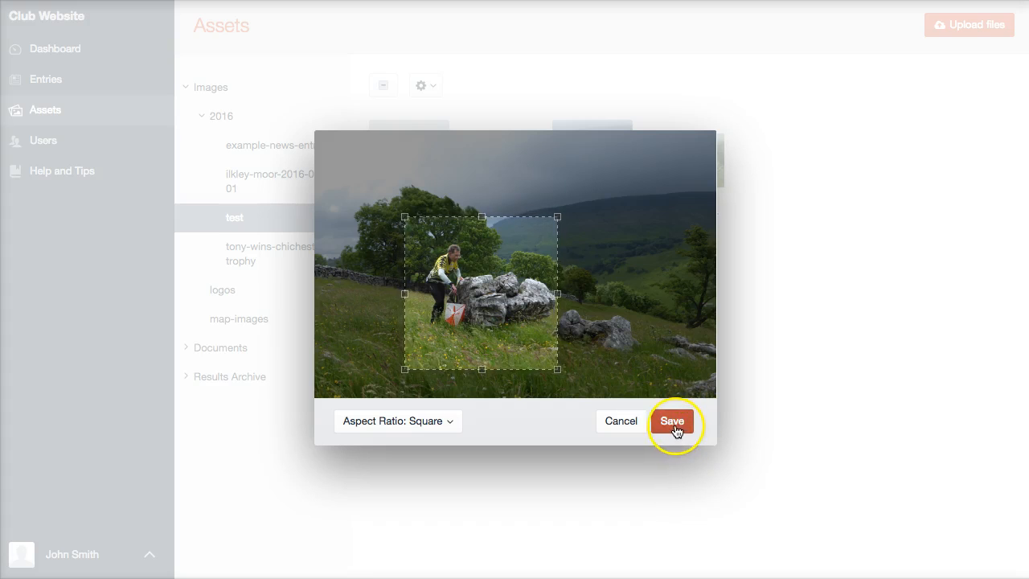
pyautogui.click(674, 423)
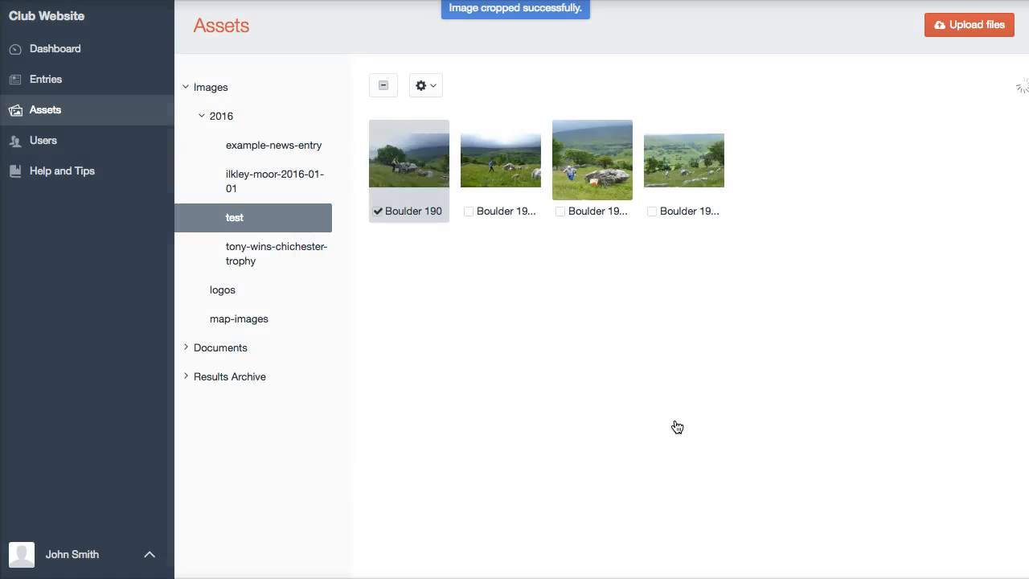
# View the cropped Boulder 190 image file from the test folder at full size
pyautogui.click(412, 167)
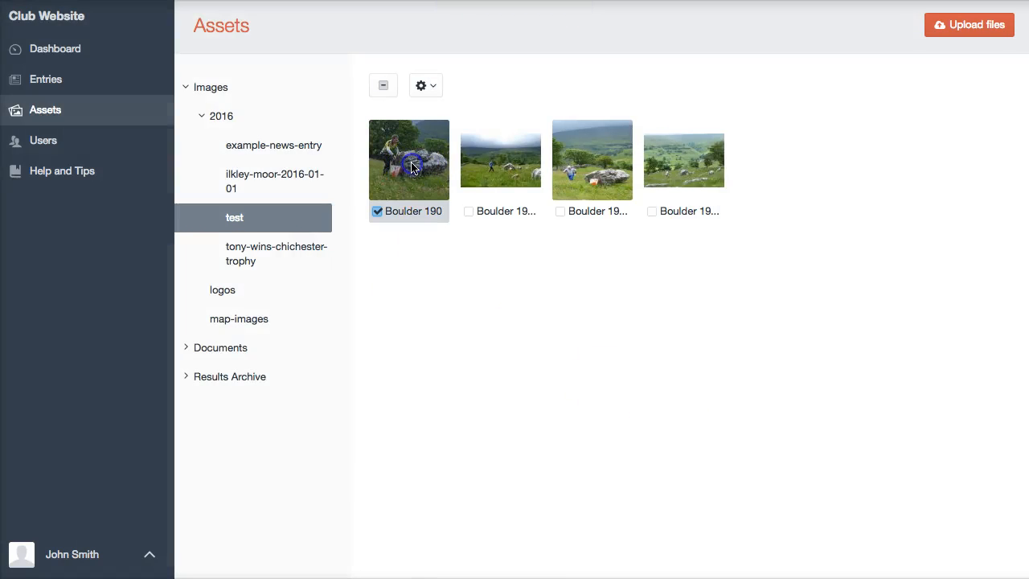
pyautogui.click(435, 86)
pyautogui.click(441, 111)
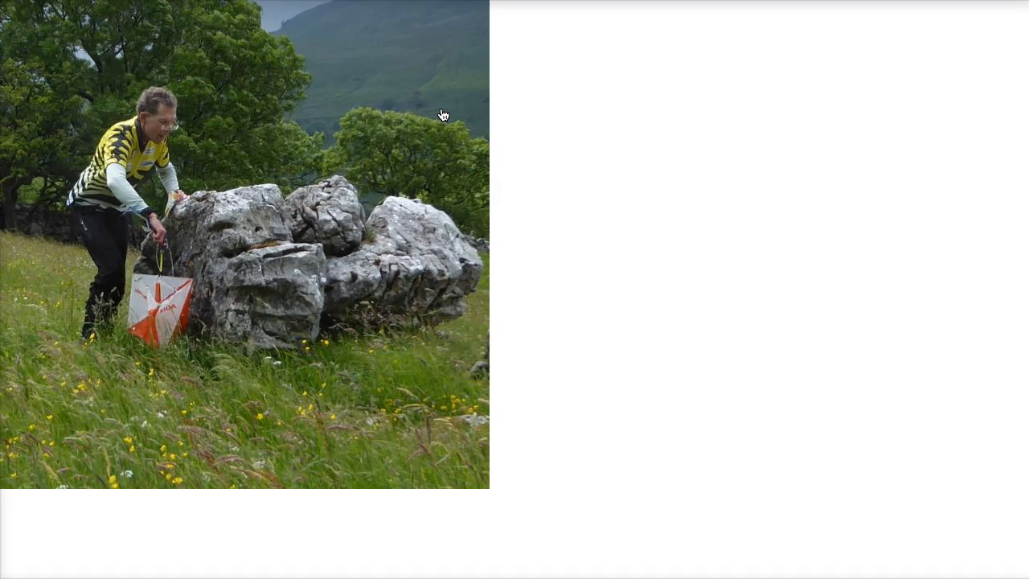
pyautogui.click(357, 130)
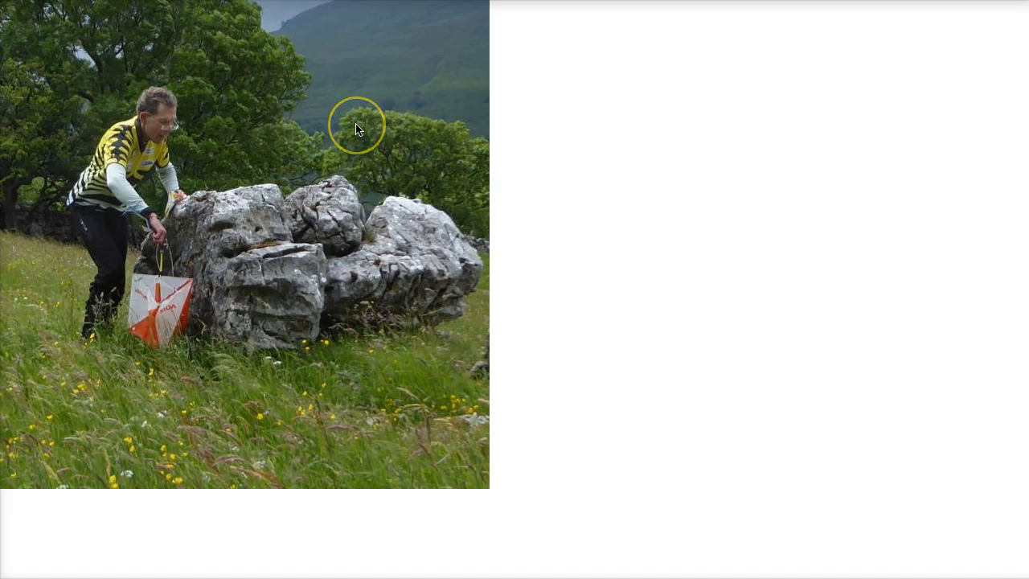